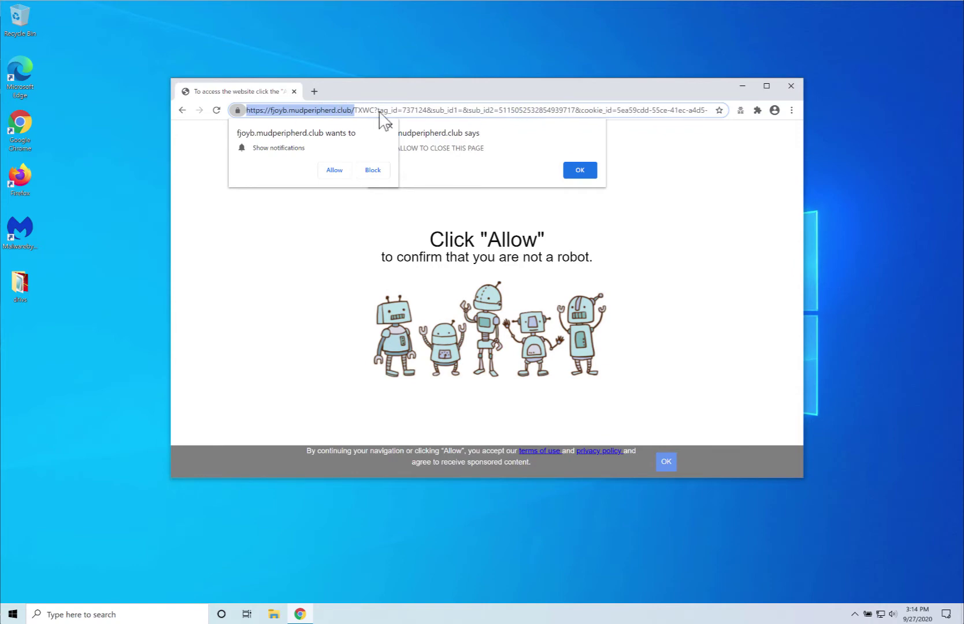
# Allow notifications from fjoyb.mudperipherd.club and open the browser settings.
pyautogui.click(336, 170)
pyautogui.click(791, 110)
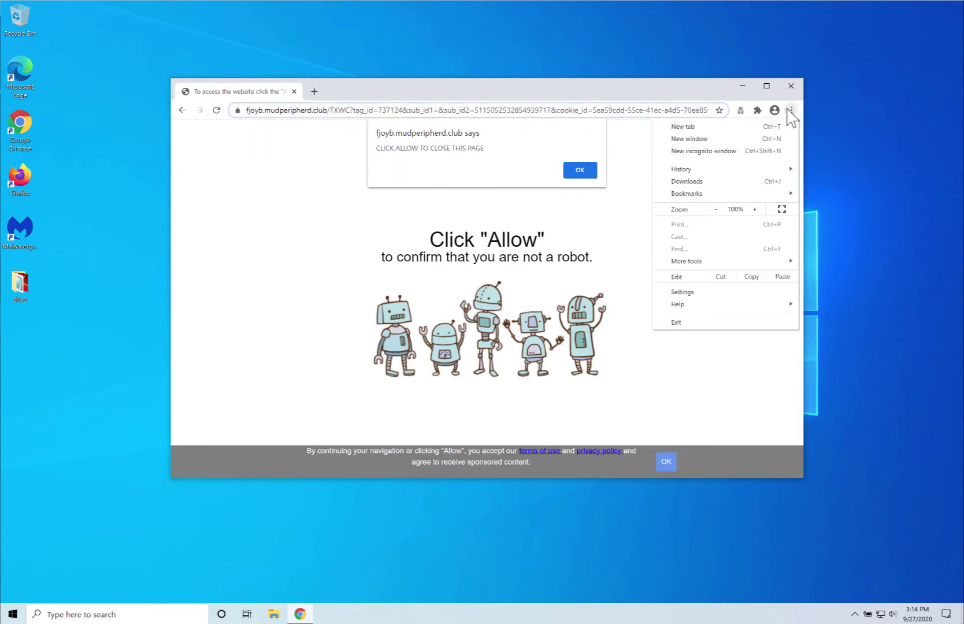
pyautogui.click(709, 292)
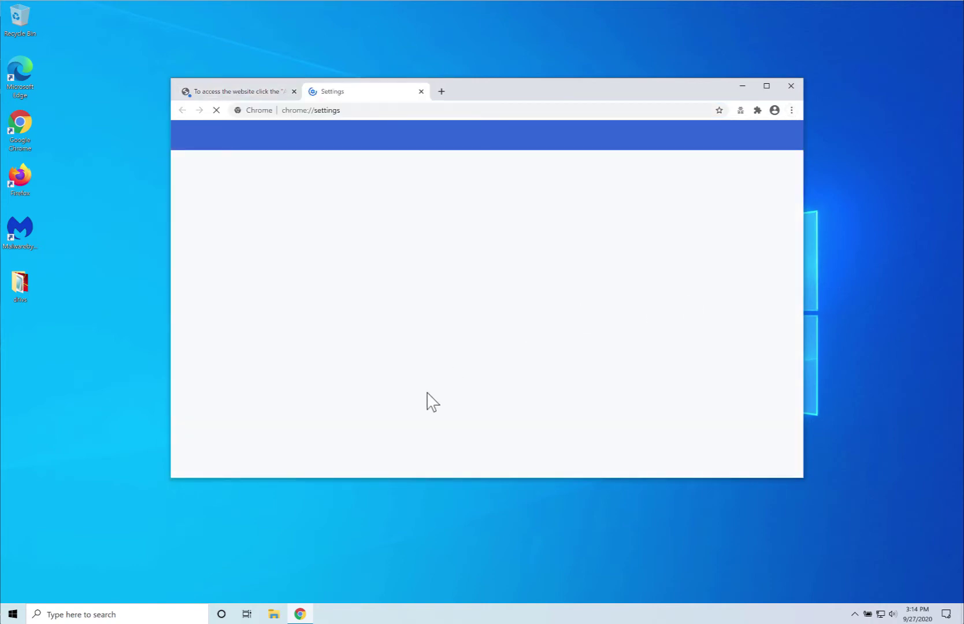
pyautogui.scroll(-5, 426, 400)
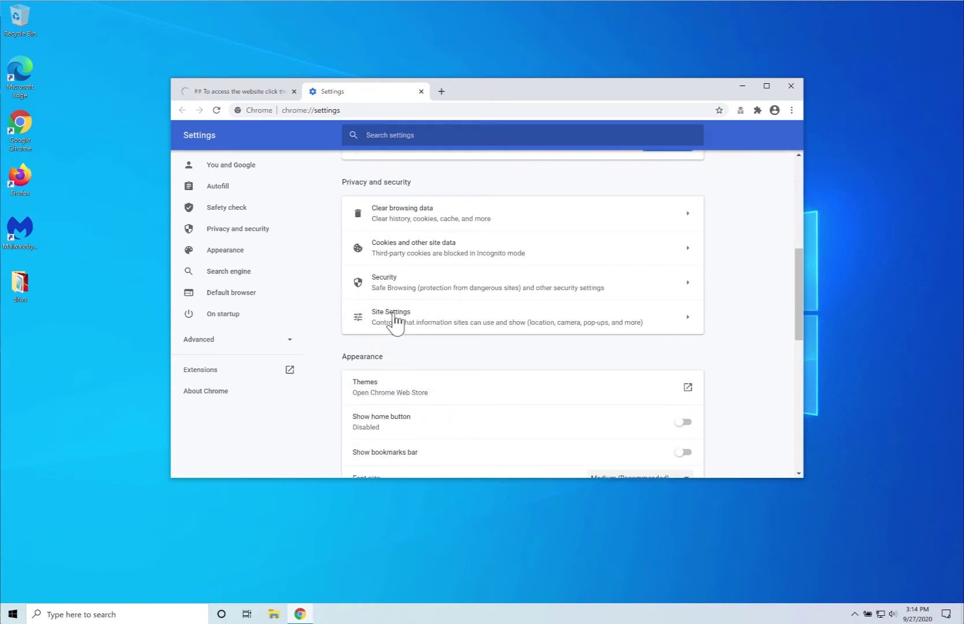
pyautogui.click(395, 322)
pyautogui.scroll(-3, 397, 327)
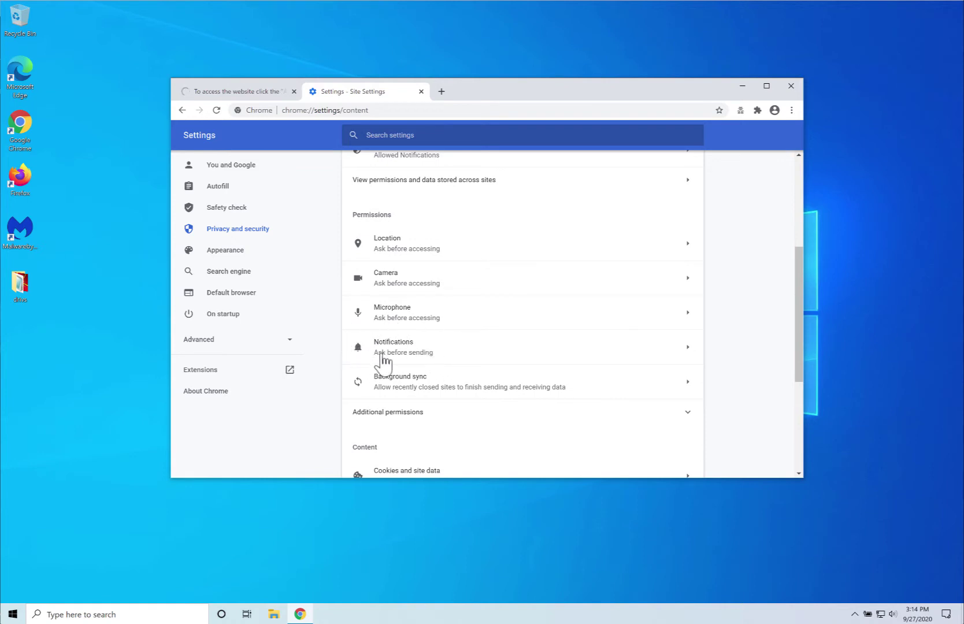
pyautogui.click(392, 357)
pyautogui.scroll(-1, 384, 405)
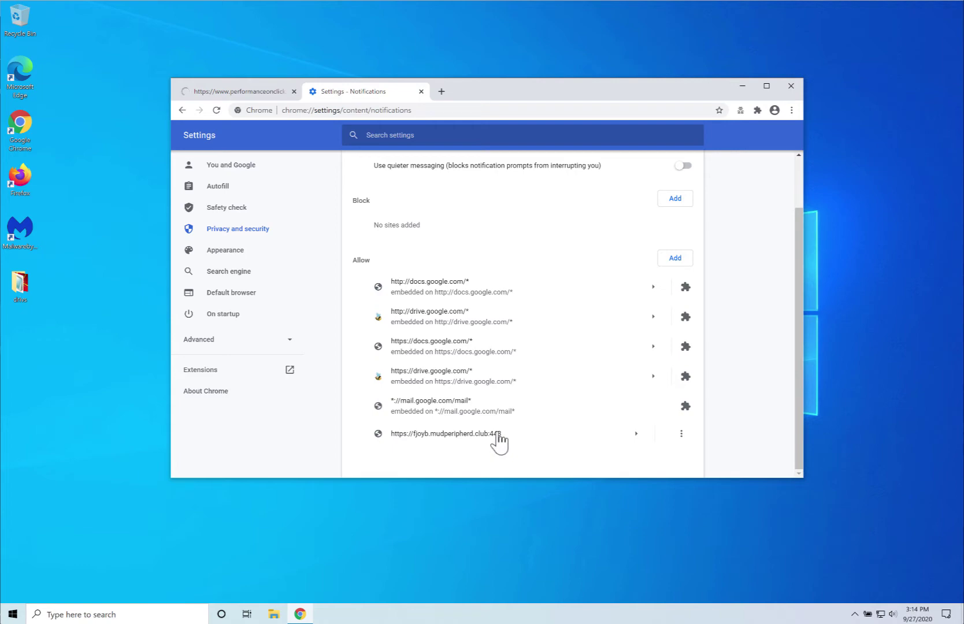
pyautogui.click(681, 435)
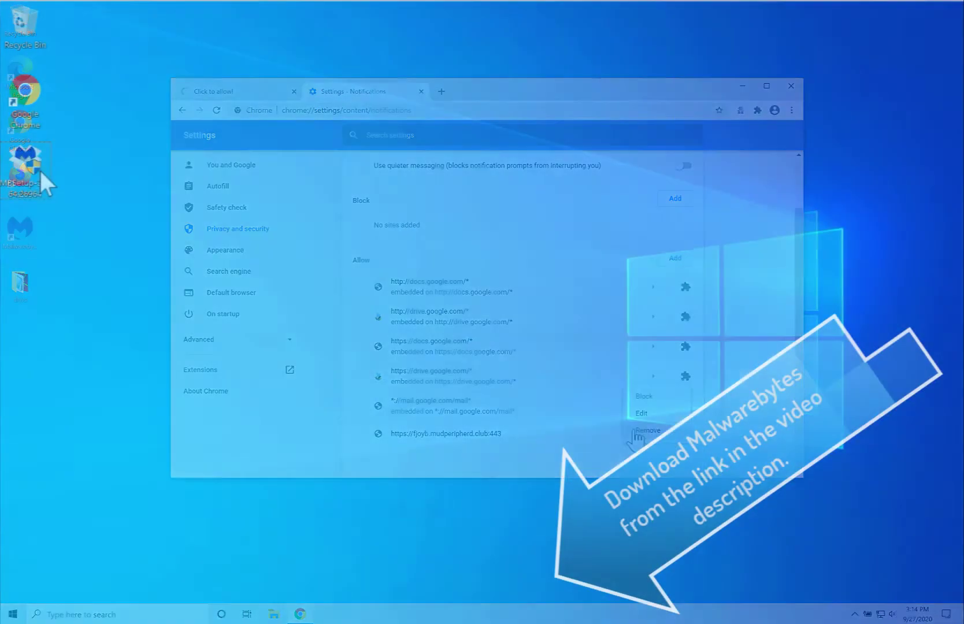
# Run the Malwarebytes setup file from the desktop with administrator approval and install it for a personal computer.
pyautogui.rightClick(40, 170)
pyautogui.click(70, 197)
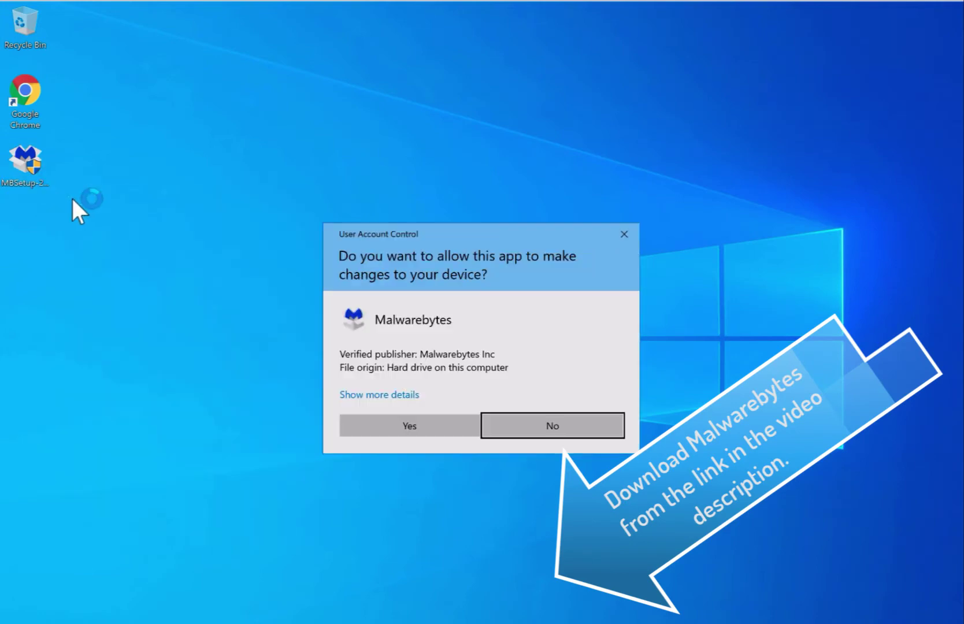
pyautogui.click(463, 425)
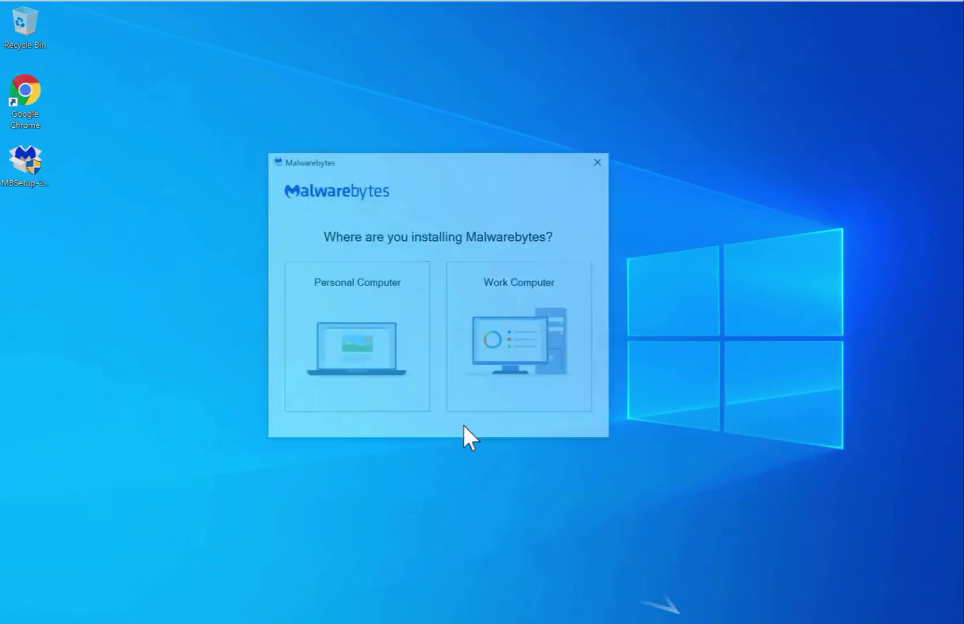
pyautogui.click(361, 316)
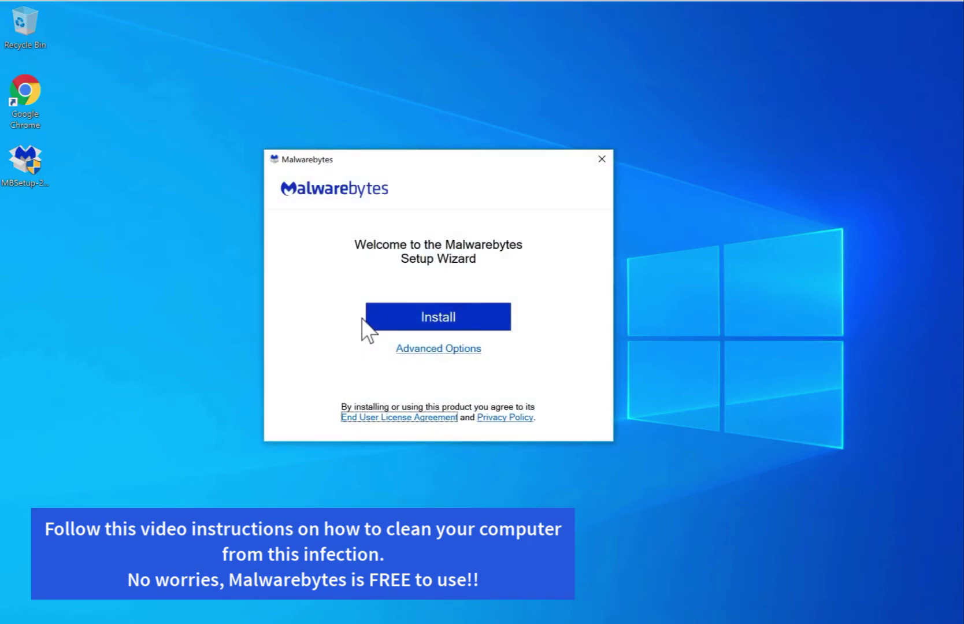
pyautogui.click(428, 322)
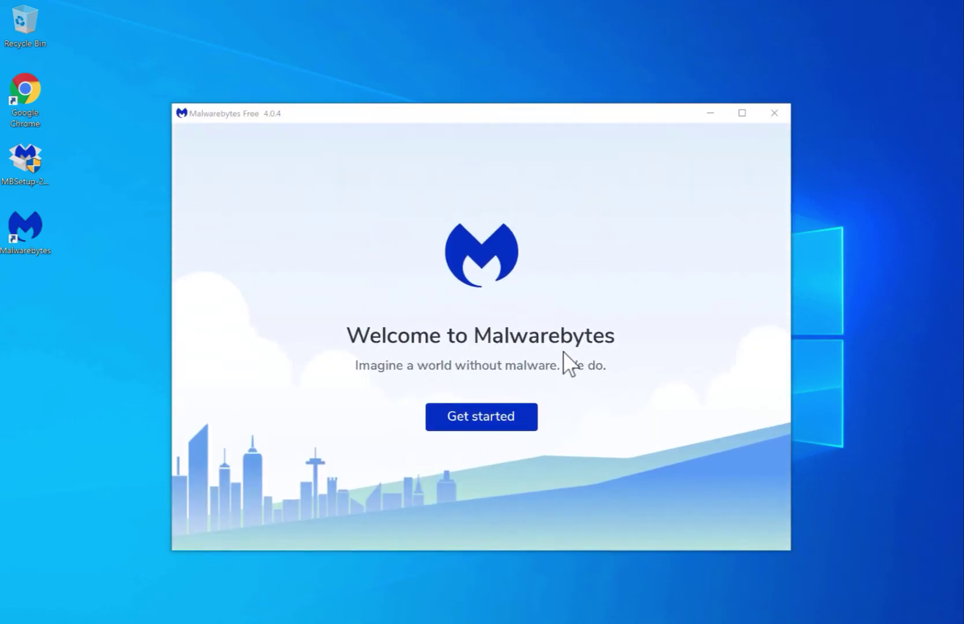
# Go through the Malwarebytes welcome screens, view the free 14-day trial offer and choose to just scan instead.
pyautogui.click(510, 416)
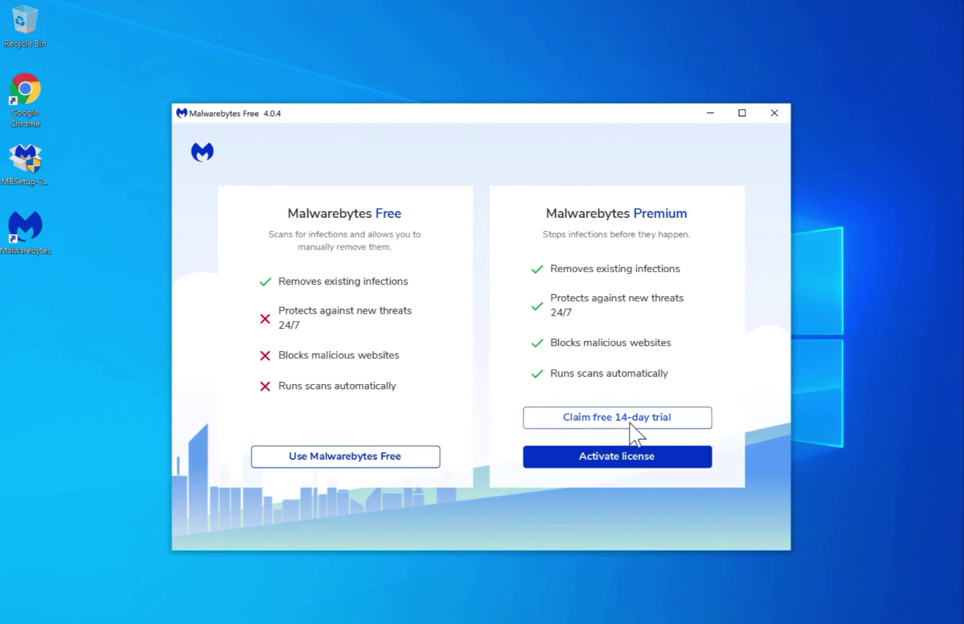
pyautogui.click(664, 416)
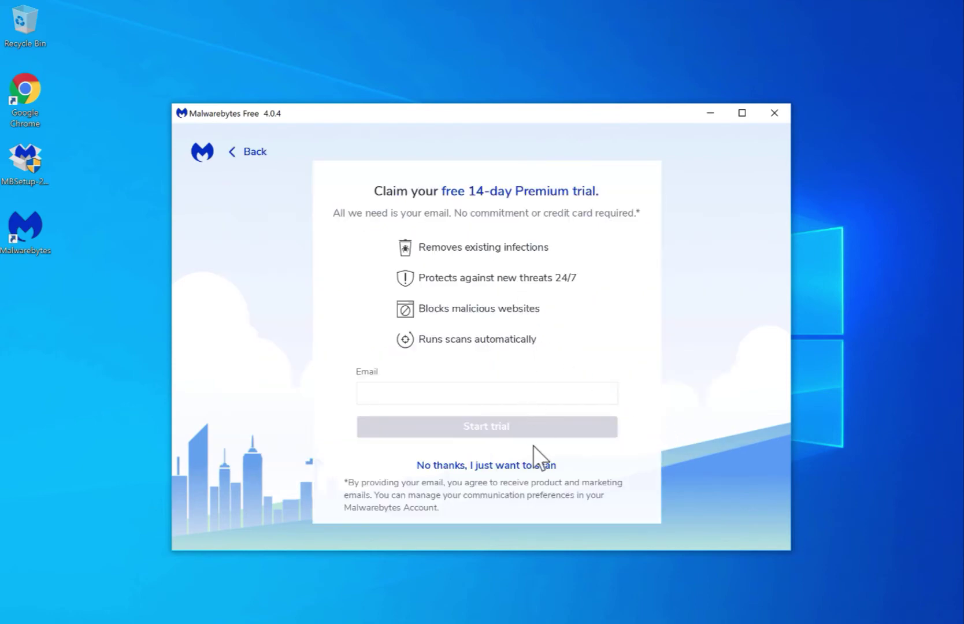
pyautogui.click(532, 465)
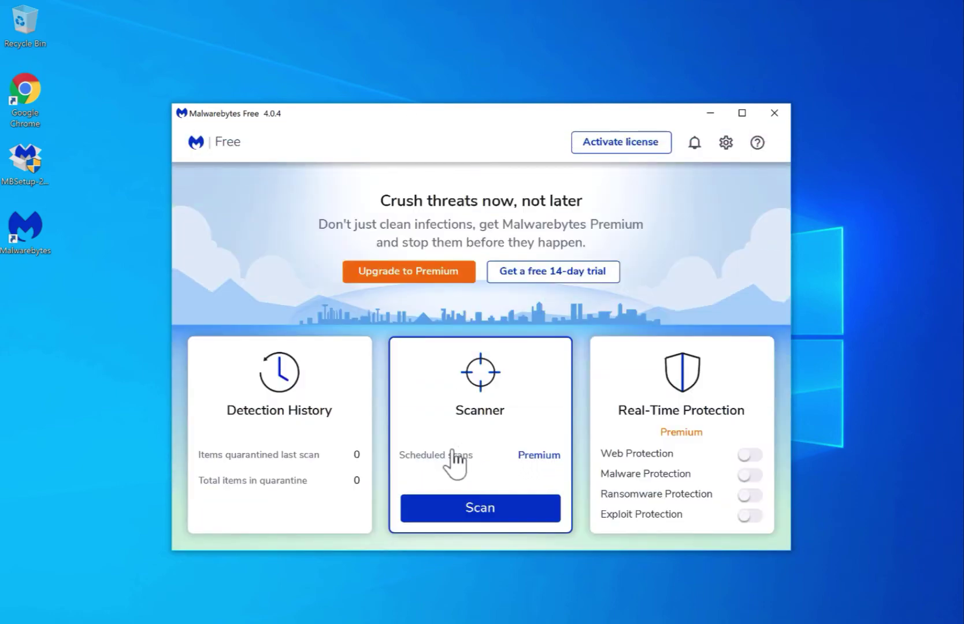
# Start the free 14-day Premium trial from the dashboard, filling in the e-mail address.
pyautogui.click(577, 276)
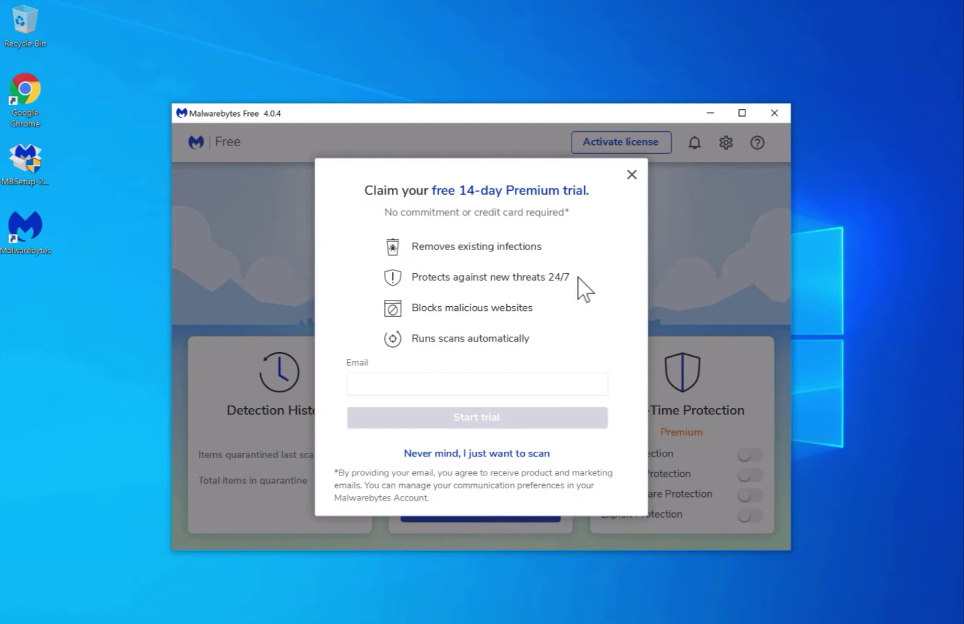
pyautogui.click(495, 388)
pyautogui.write('your@email.com')
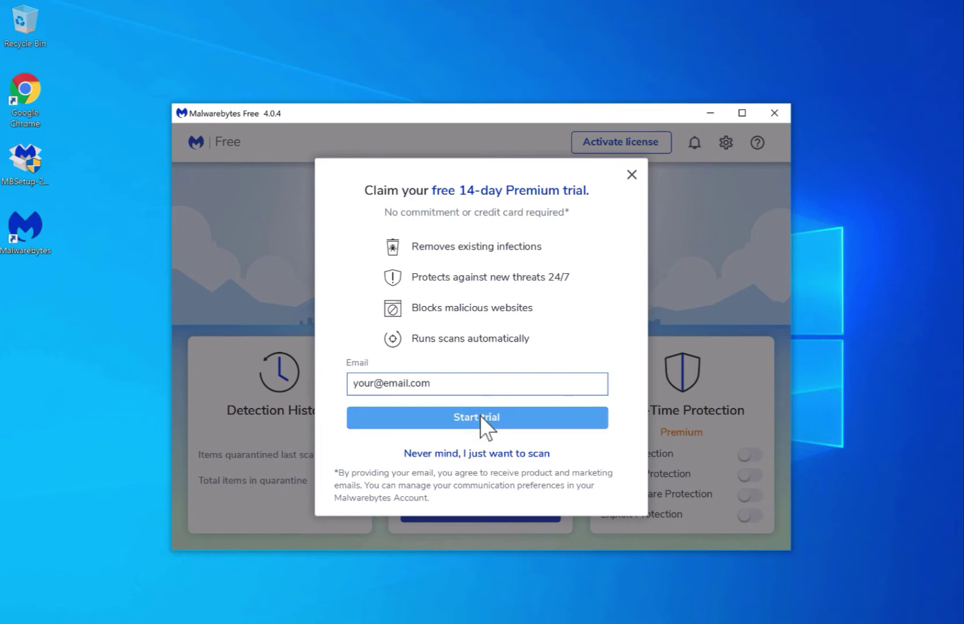
pyautogui.click(480, 415)
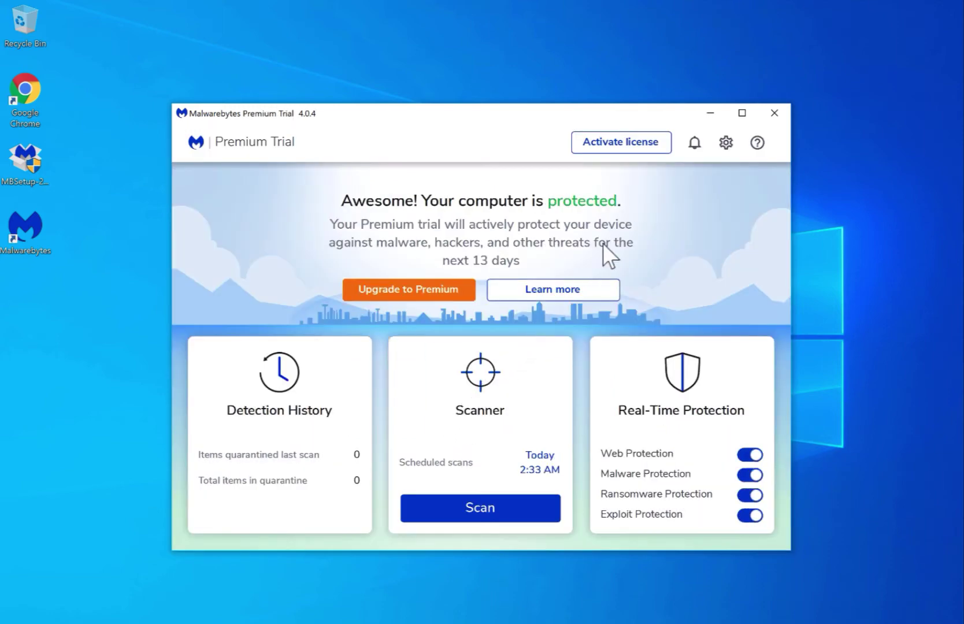
# Run a threat scan on the computer and check the notifications while it is in progress.
pyautogui.click(490, 504)
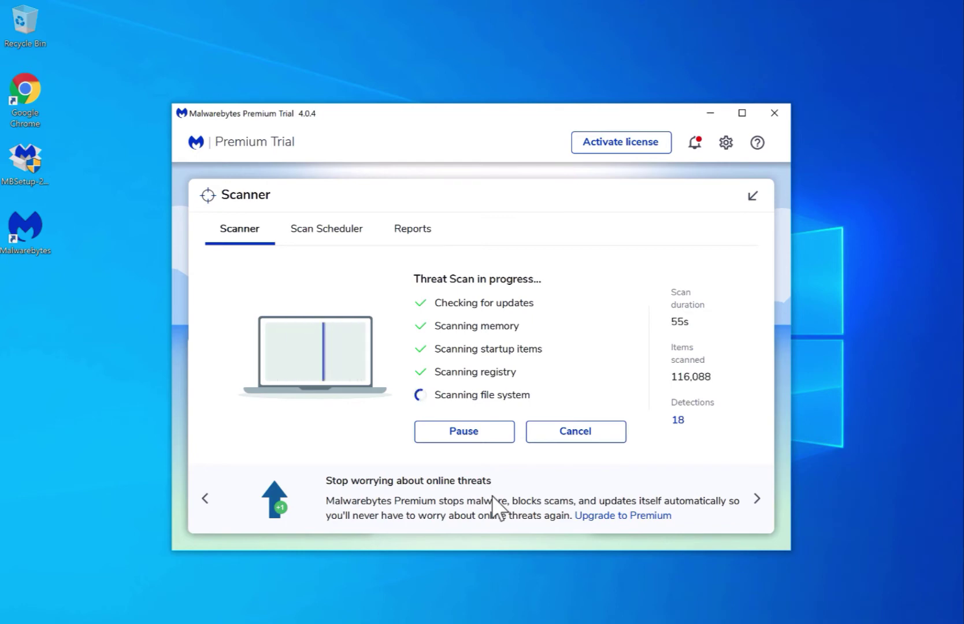
pyautogui.click(695, 143)
pyautogui.click(561, 142)
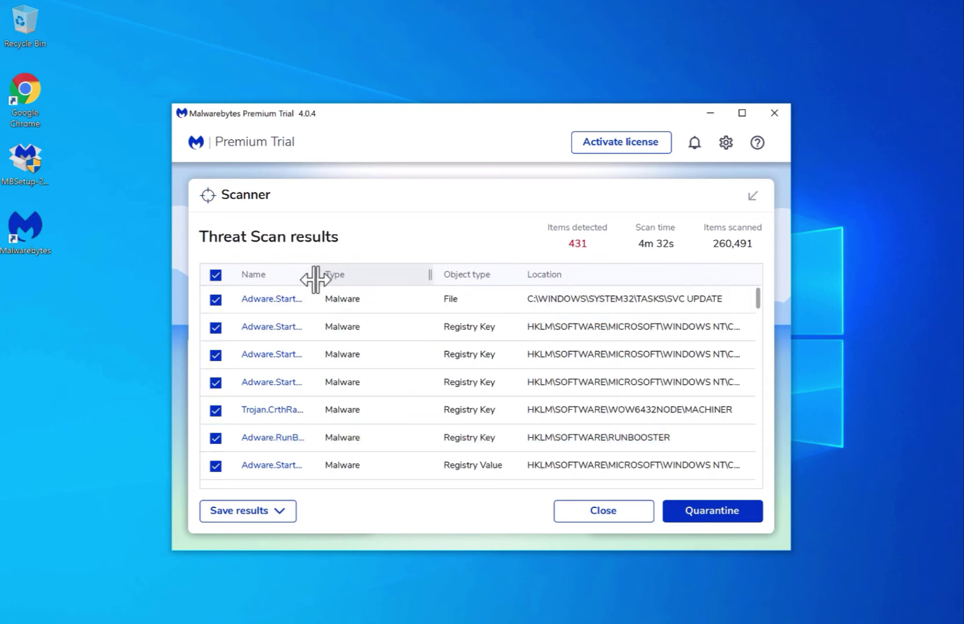
# Widen the Name, Type and Object type columns in the threat scan results.
pyautogui.moveTo(315, 280); pyautogui.dragTo(381, 292)
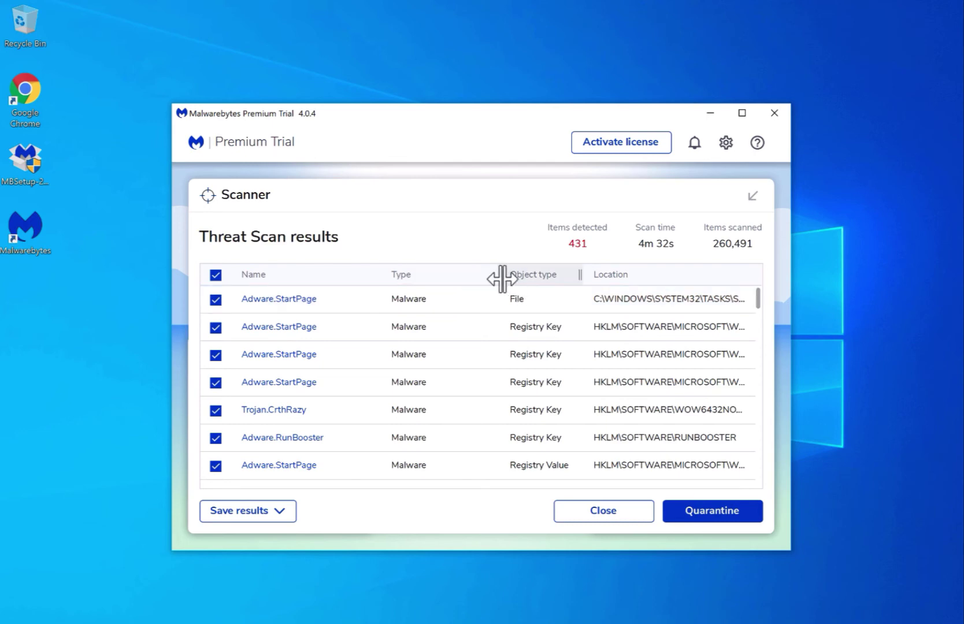
pyautogui.moveTo(502, 279); pyautogui.dragTo(521, 277)
pyautogui.moveTo(604, 277); pyautogui.dragTo(674, 289)
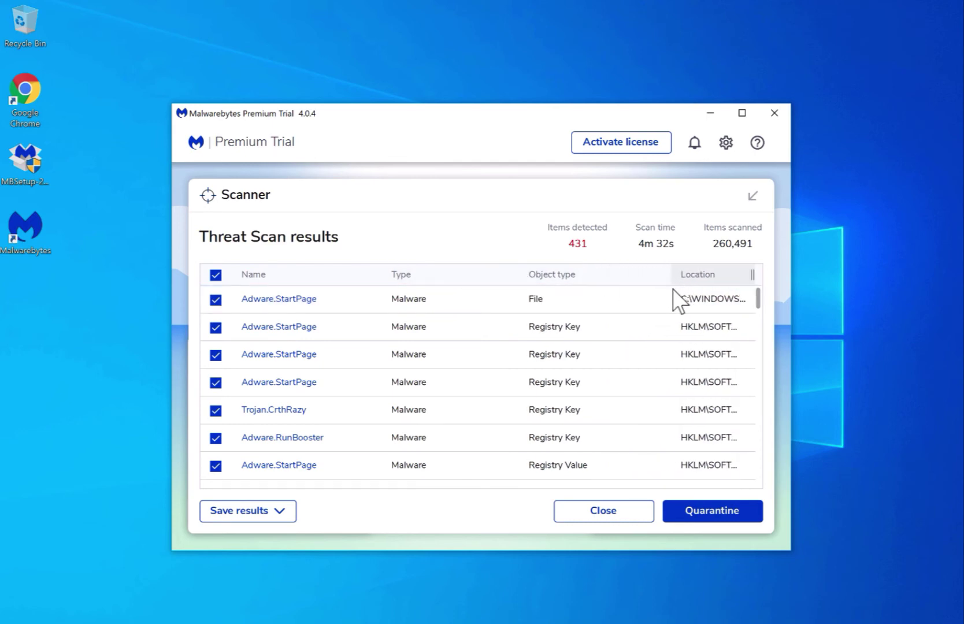
# Review the detected items to the end of the list, widening the Name and Type columns to read the full entries.
pyautogui.scroll(-3, 651, 363)
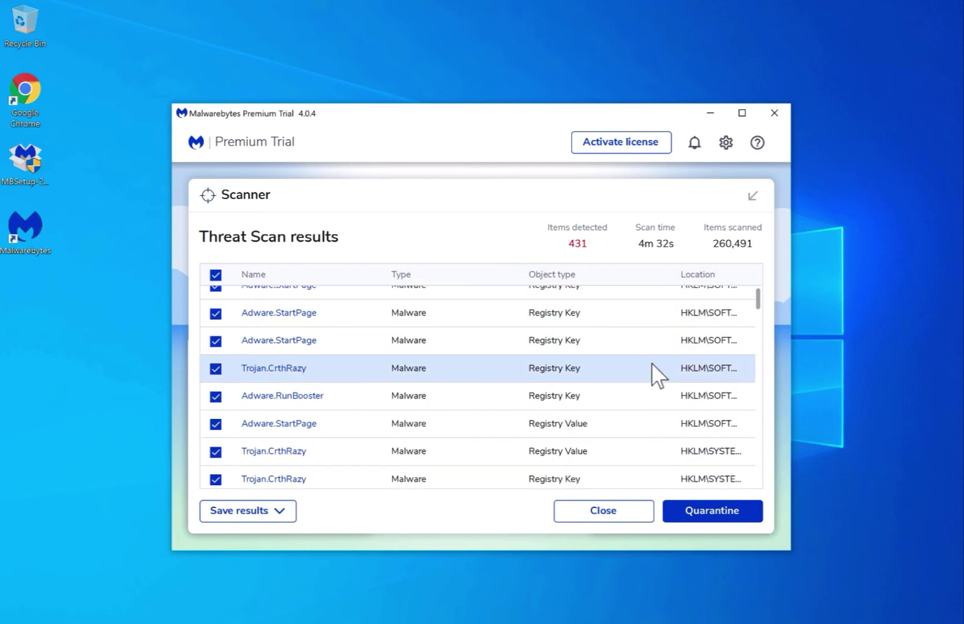
pyautogui.scroll(-2, 652, 363)
pyautogui.scroll(-6, 760, 308)
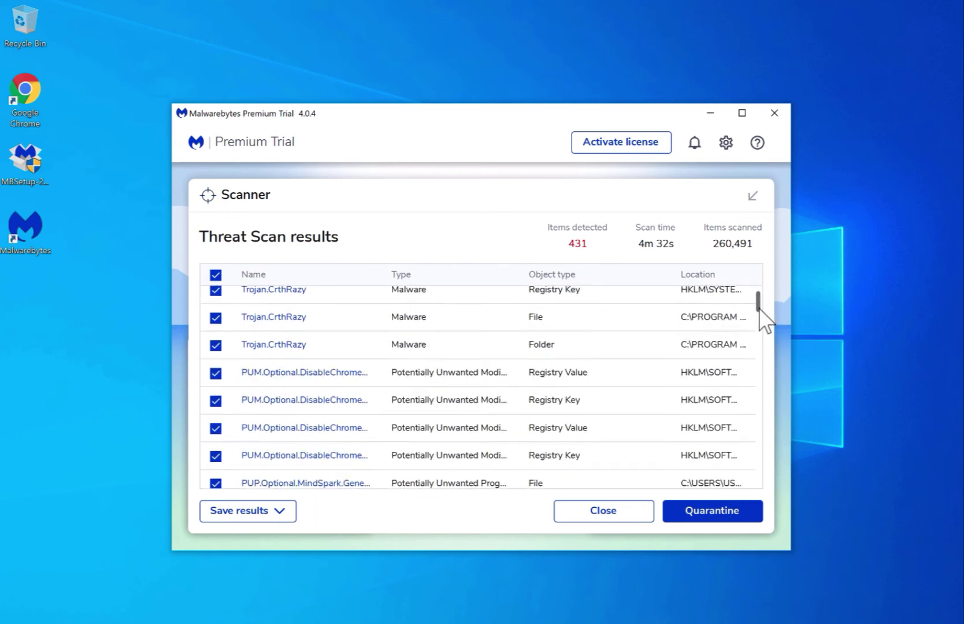
pyautogui.scroll(-1, 763, 323)
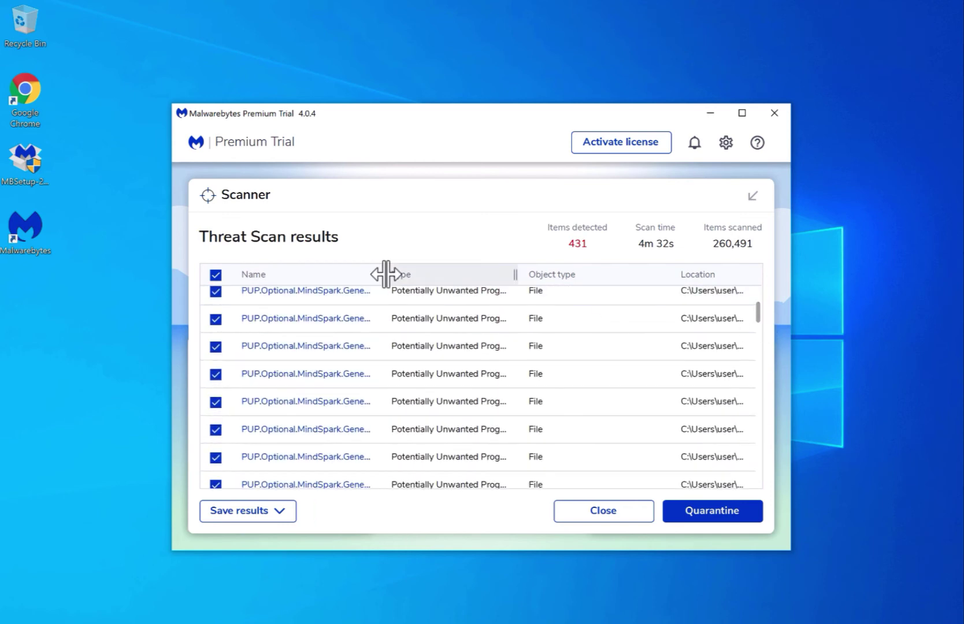
pyautogui.moveTo(383, 274); pyautogui.dragTo(445, 280)
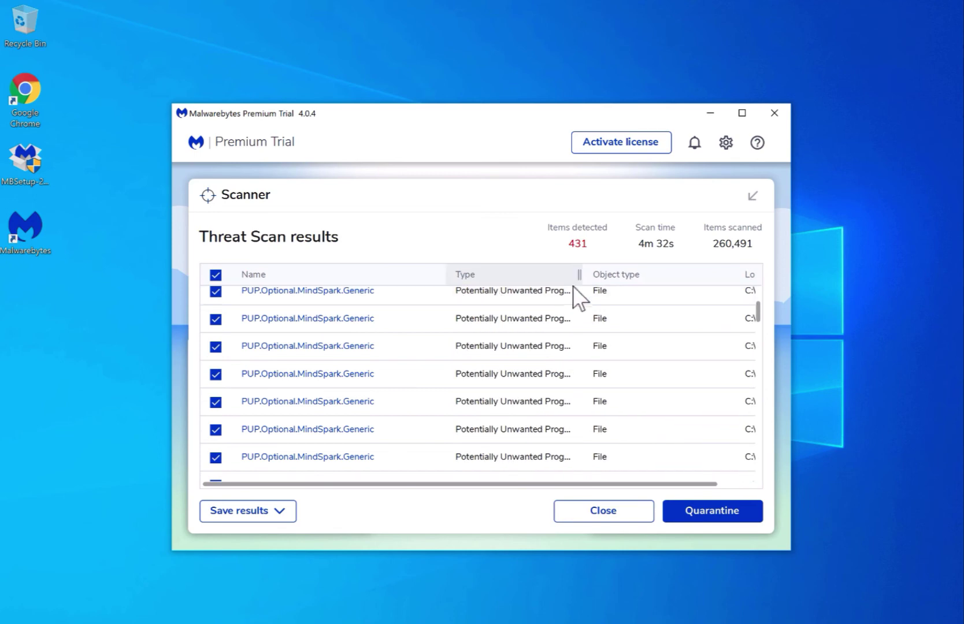
pyautogui.moveTo(578, 275); pyautogui.dragTo(604, 278)
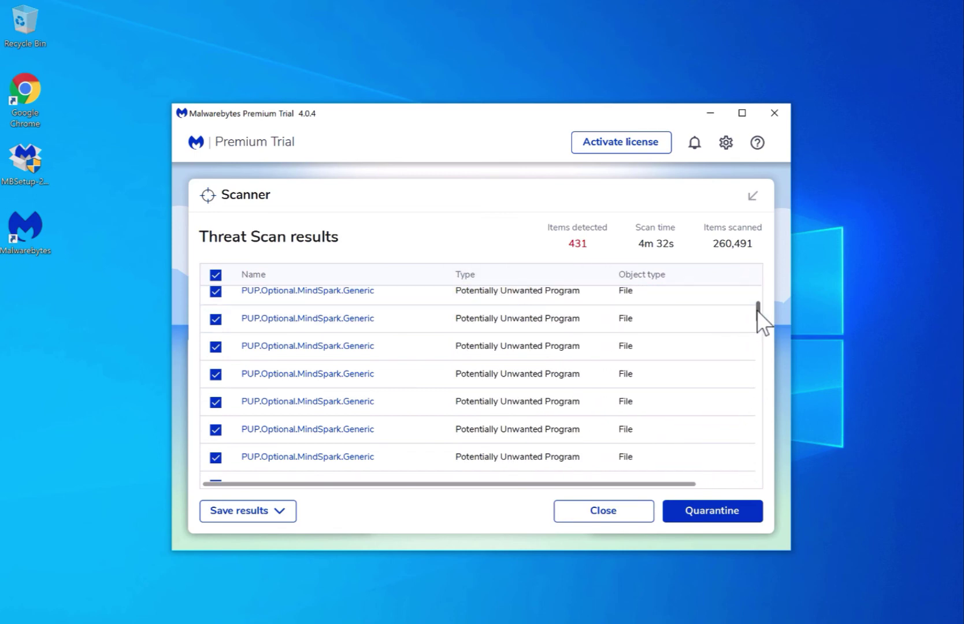
pyautogui.moveTo(758, 311); pyautogui.dragTo(744, 469)
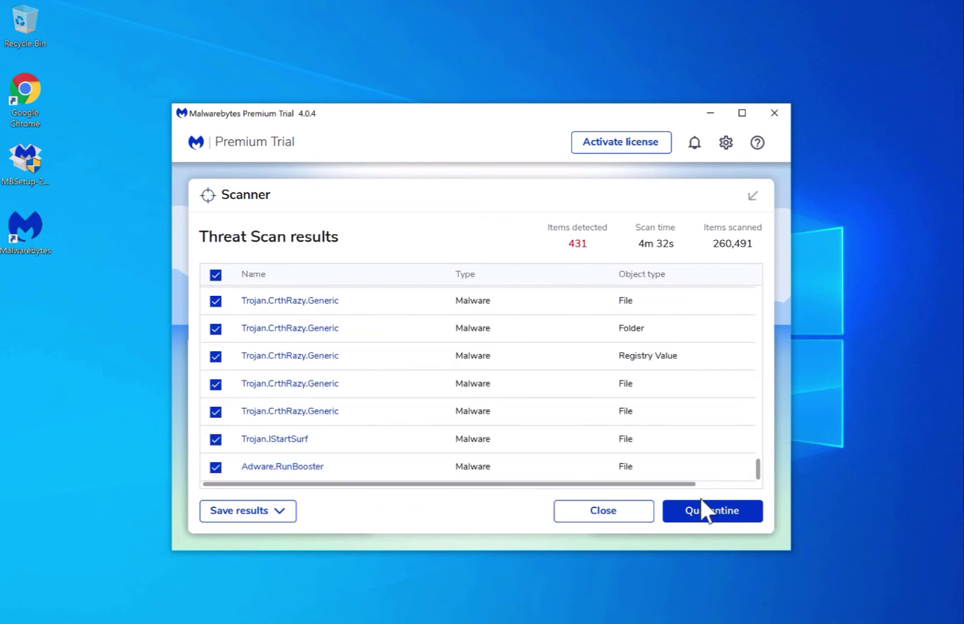
# Quarantine all detected items, finish the scan summary and close Malwarebytes.
pyautogui.click(717, 515)
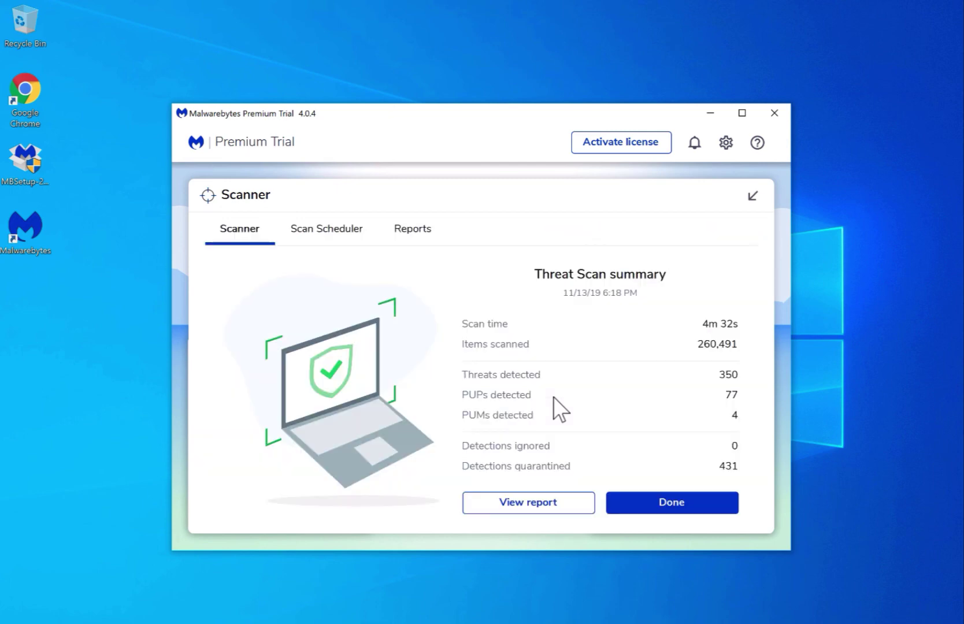
pyautogui.click(671, 502)
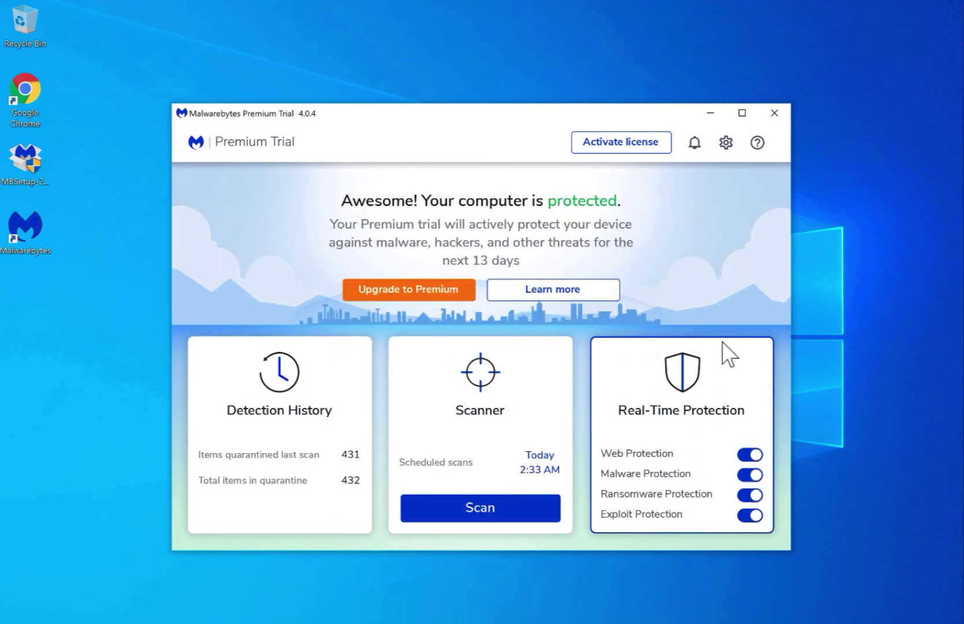
pyautogui.click(771, 115)
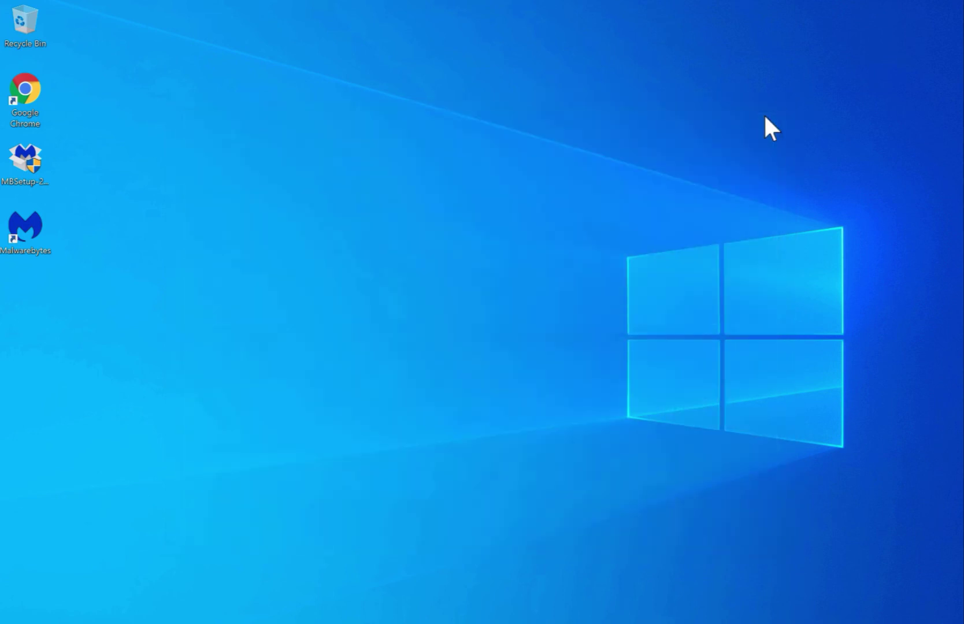